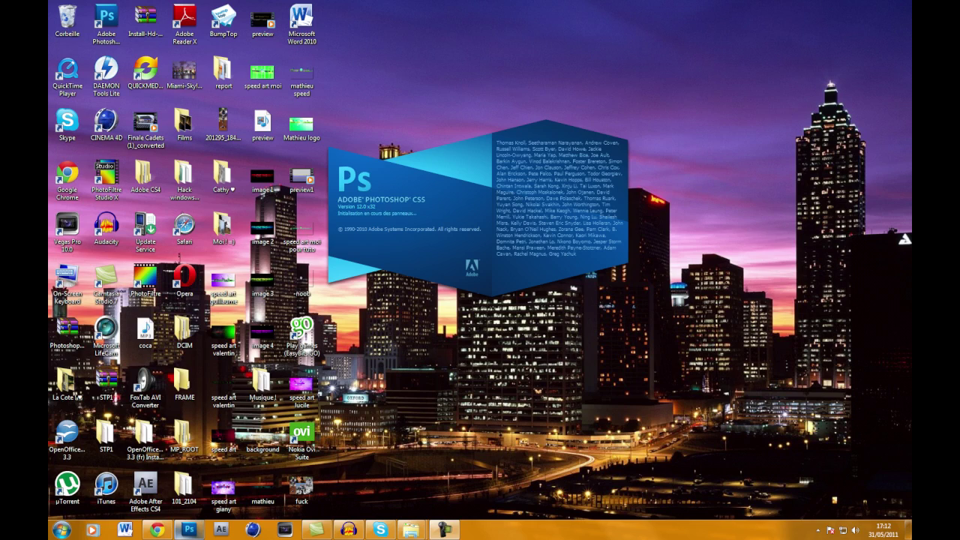
Open the Fichier menu and move down through its file commands.
key(alt+f)
key(Down)
key(Down)
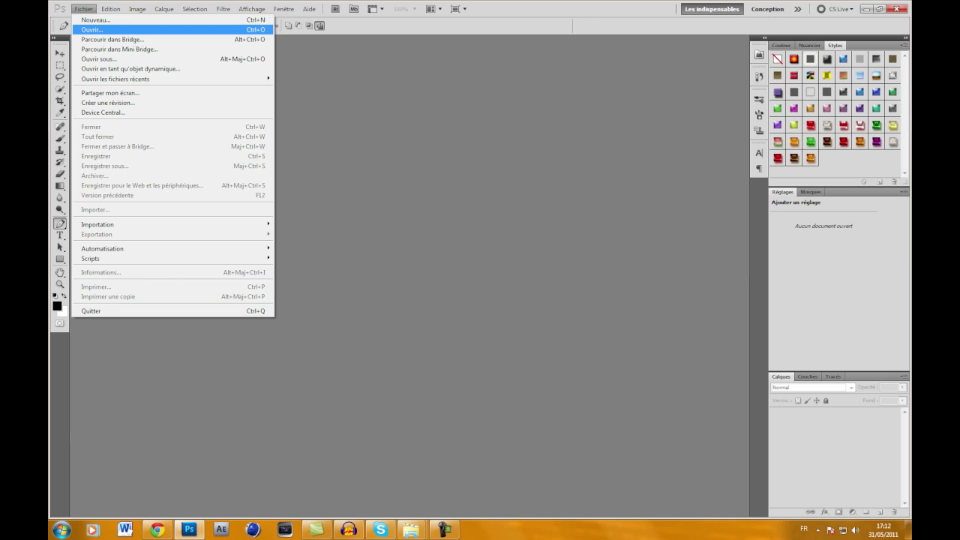
Create a new blank white document using the 1280 px x 720 px preset.
key(Up)
key(Return)
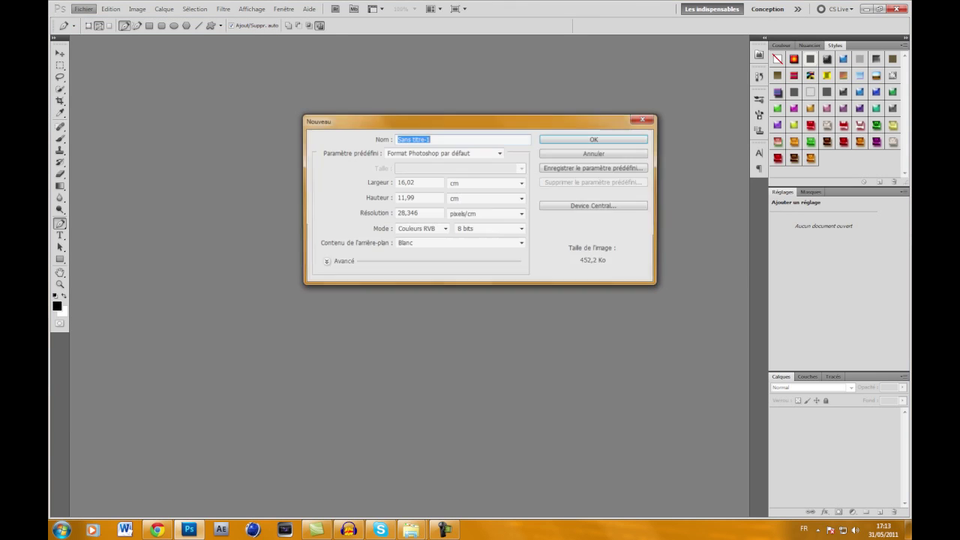
key(Tab)
key(alt+Down)
key(Down)
key(Down)
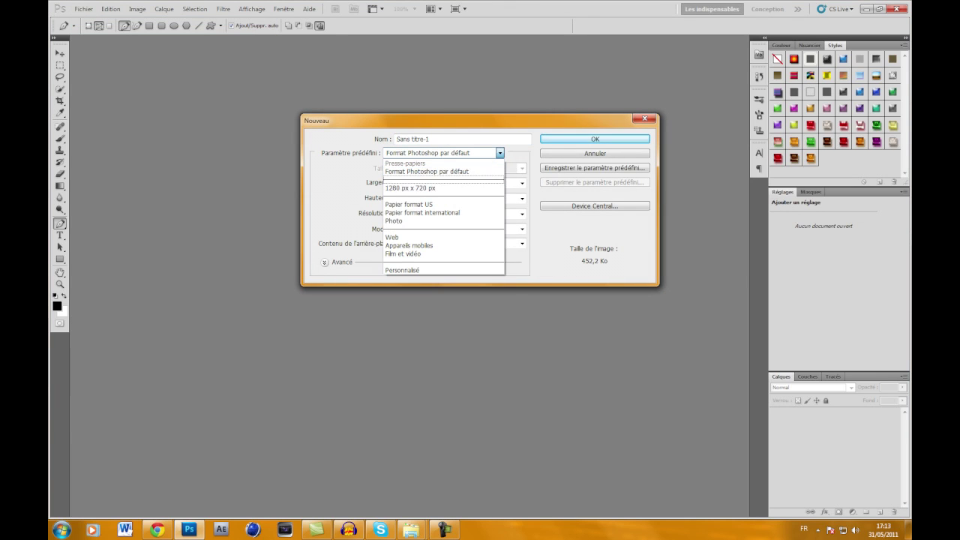
key(Return)
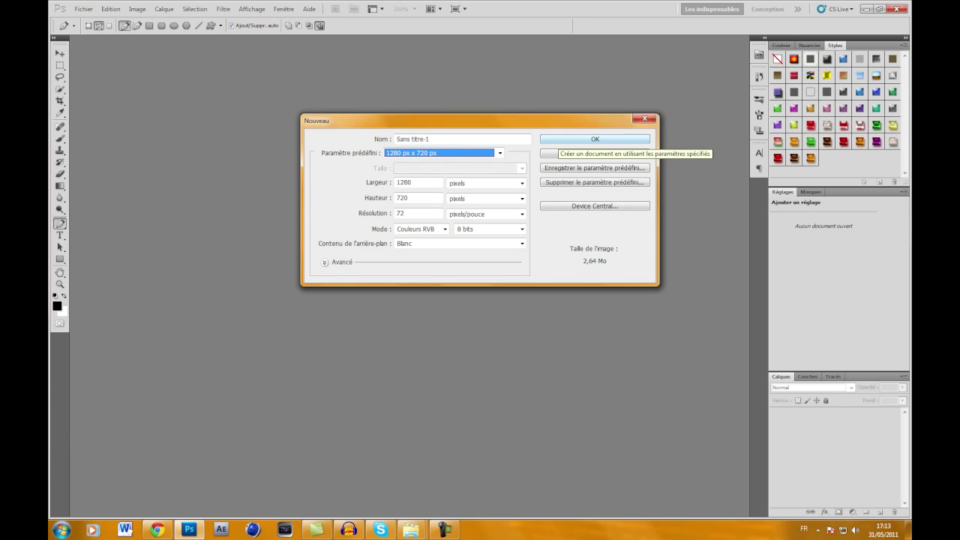
click(570, 140)
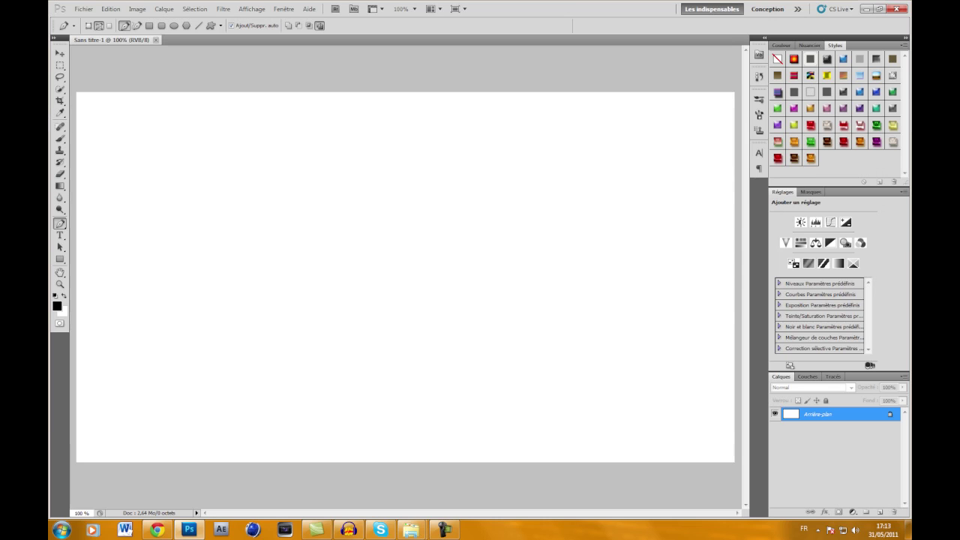
Shorten the Styles panel and bring up the Ouvrir dialog.
drag(839, 186, 838, 109)
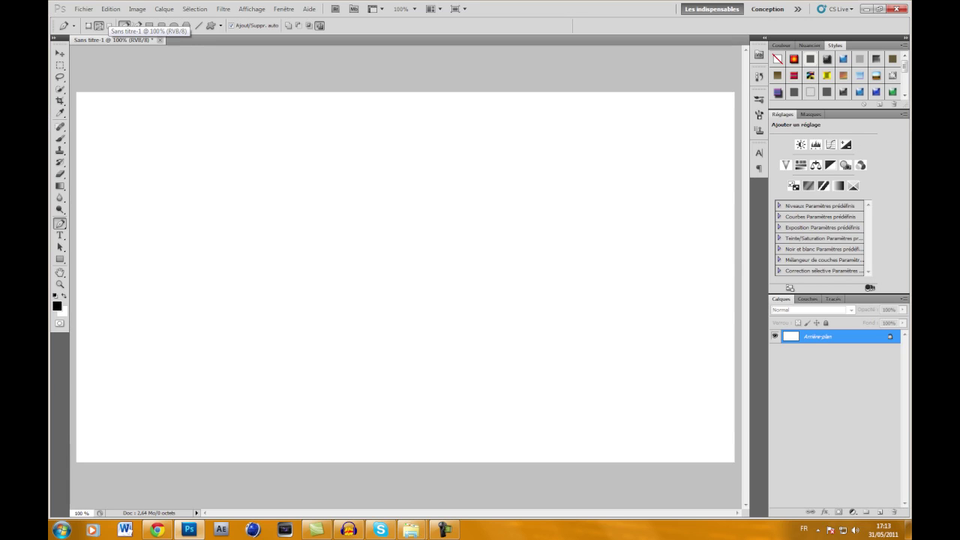
click(164, 9)
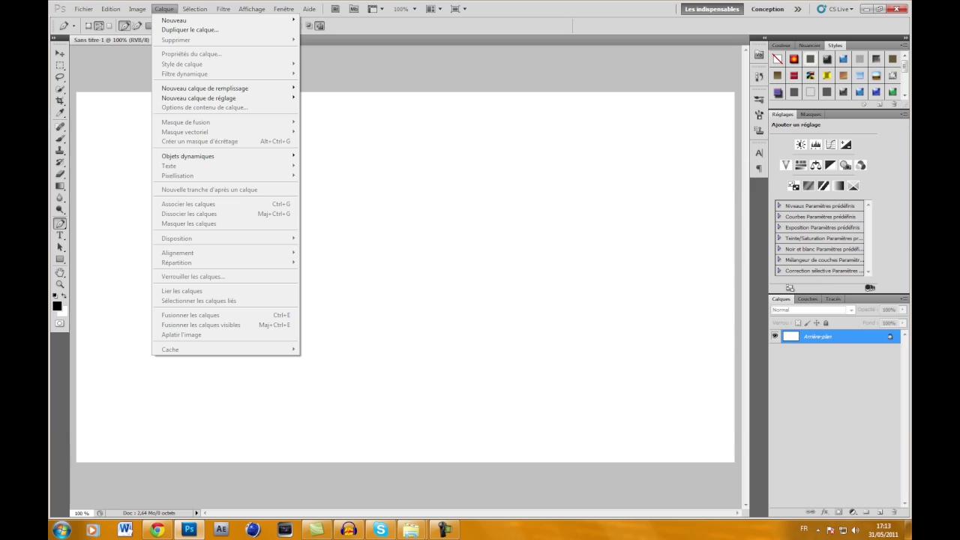
key(Escape)
click(84, 9)
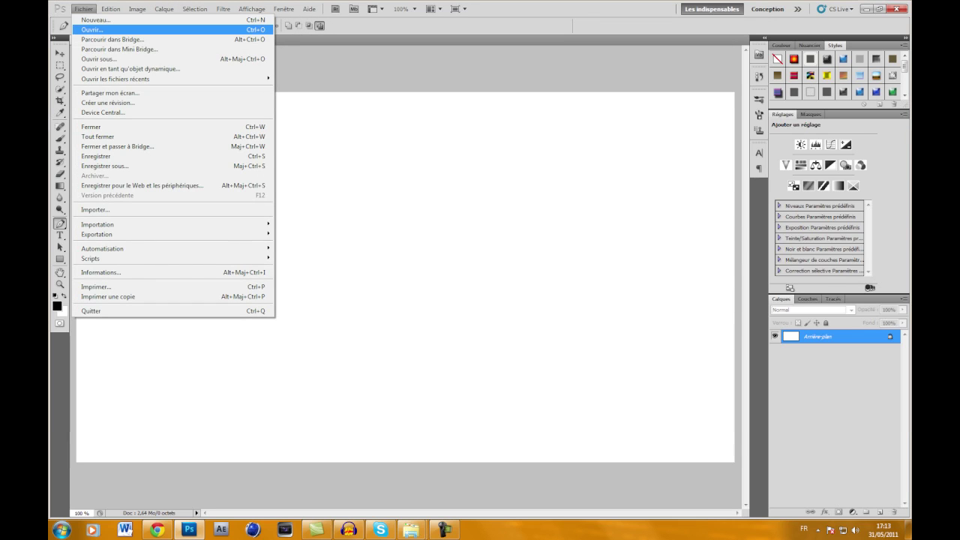
click(92, 29)
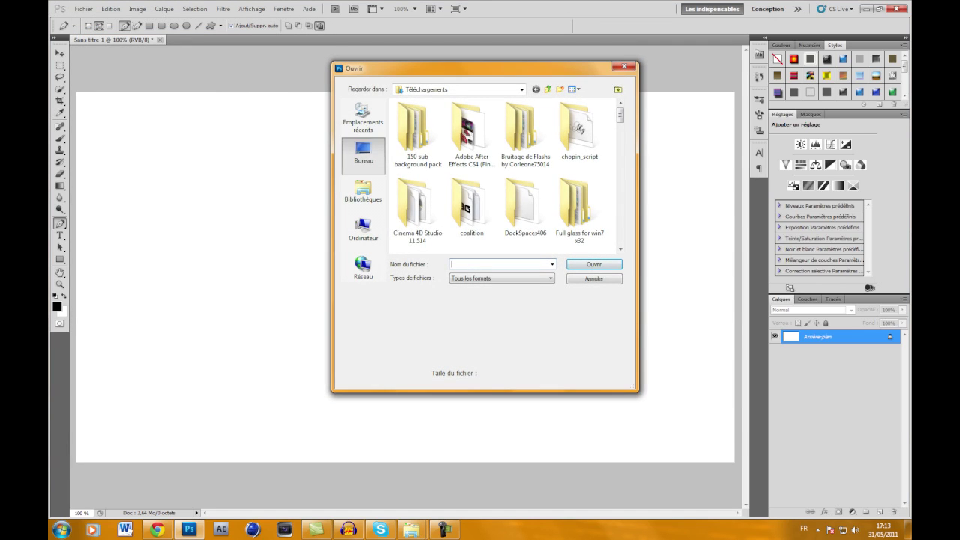
Browse to the Téléchargements folder and open the 240369 BMX rider photo.
click(363, 154)
scroll(446, 167, down, 5)
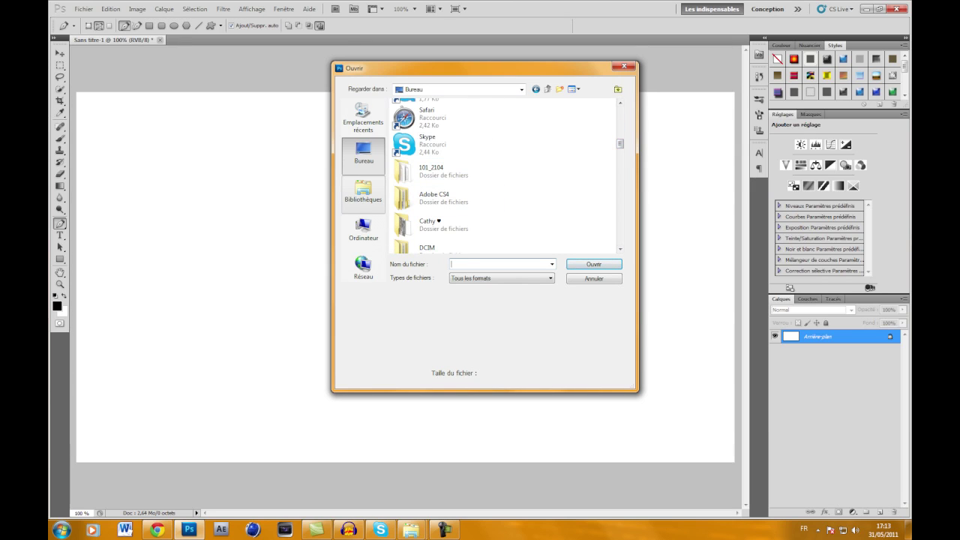
click(521, 89)
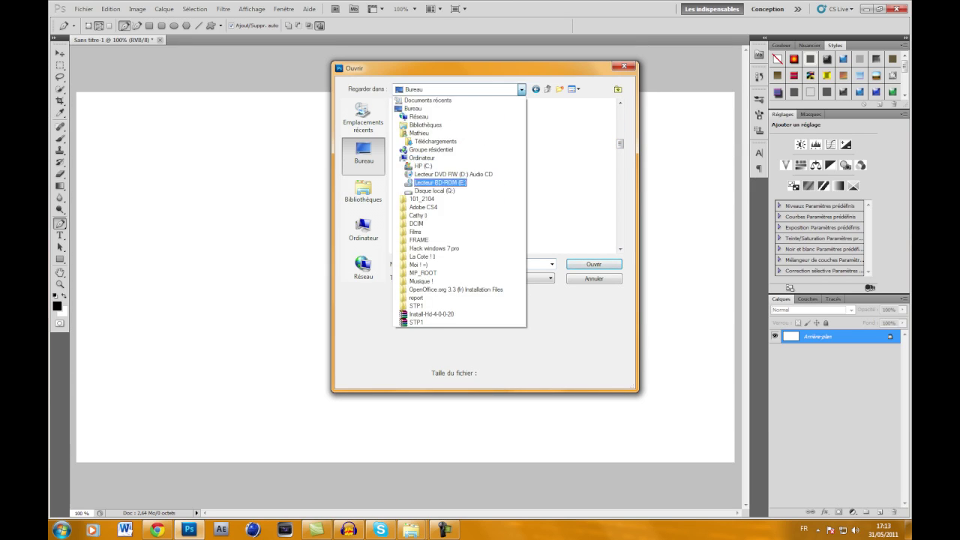
click(435, 141)
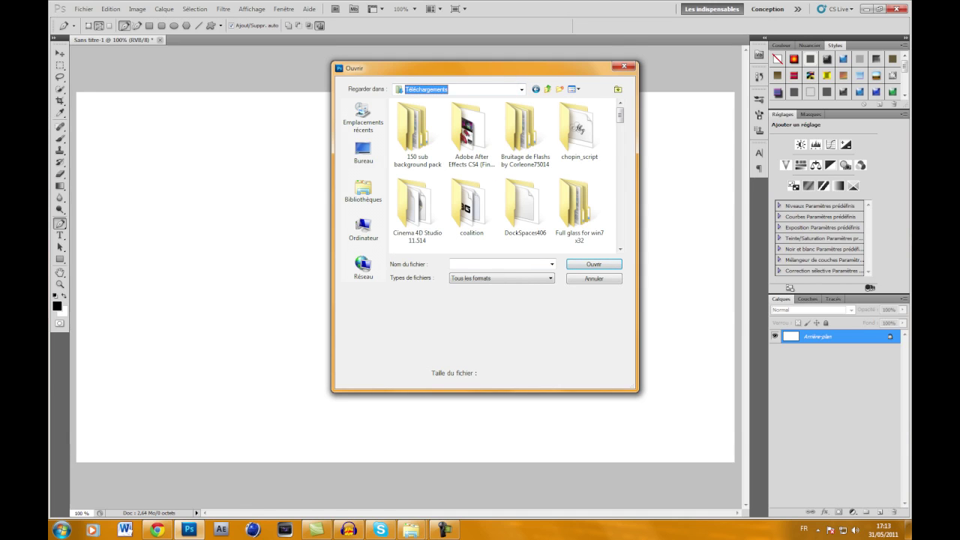
scroll(504, 176, down, 1)
scroll(503, 176, down, 1)
scroll(504, 175, down, 1)
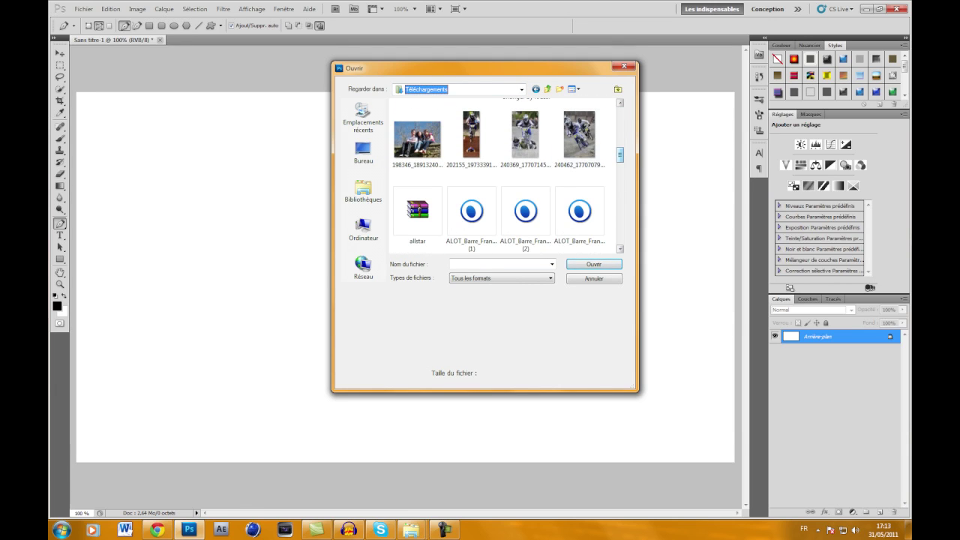
double_click(525, 135)
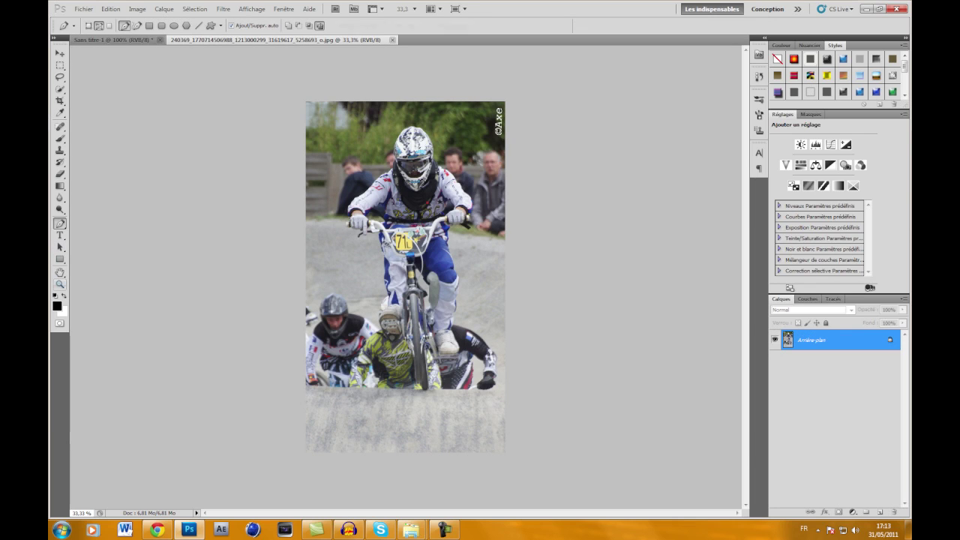
Zoom in on the rider's helmet with the Zoom tool.
click(60, 284)
drag(375, 104, 435, 203)
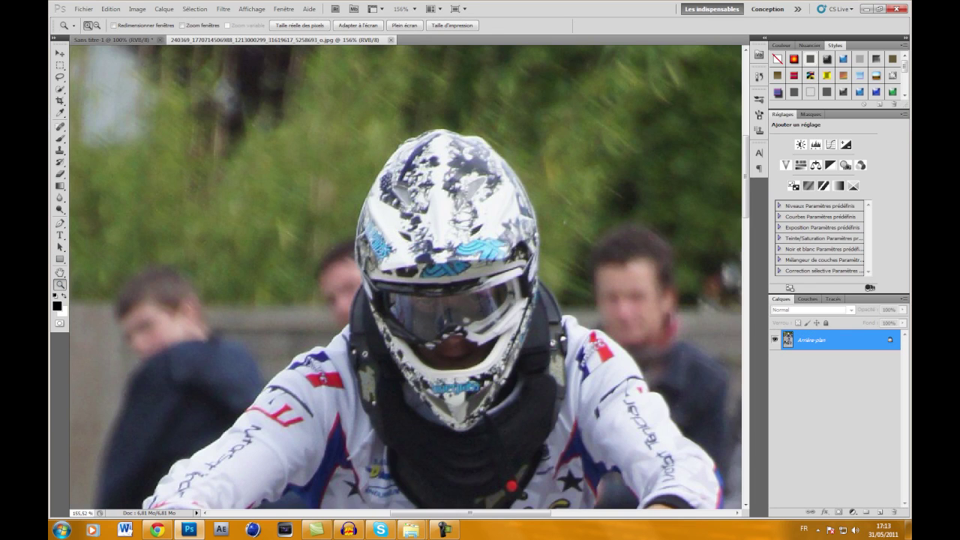
right_click(746, 195)
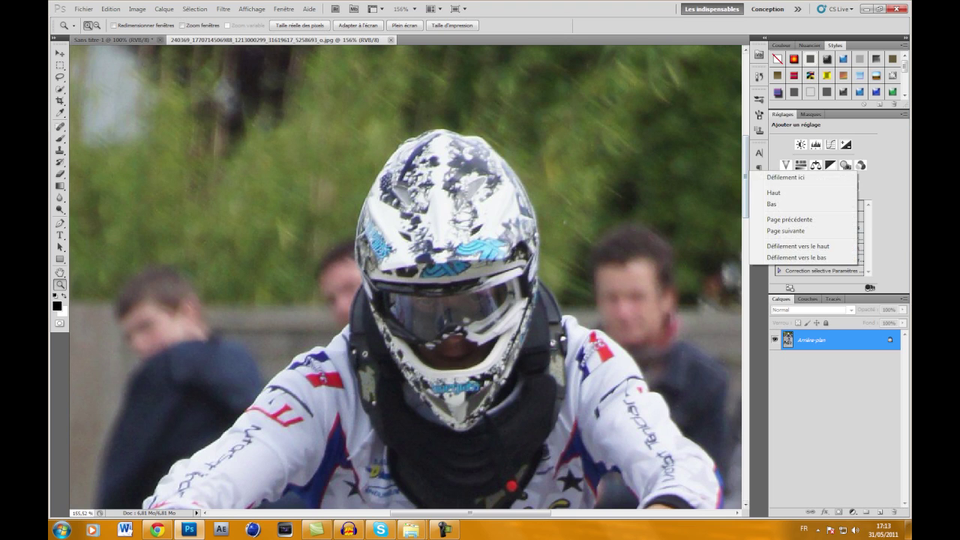
scroll(405, 277, down, 3)
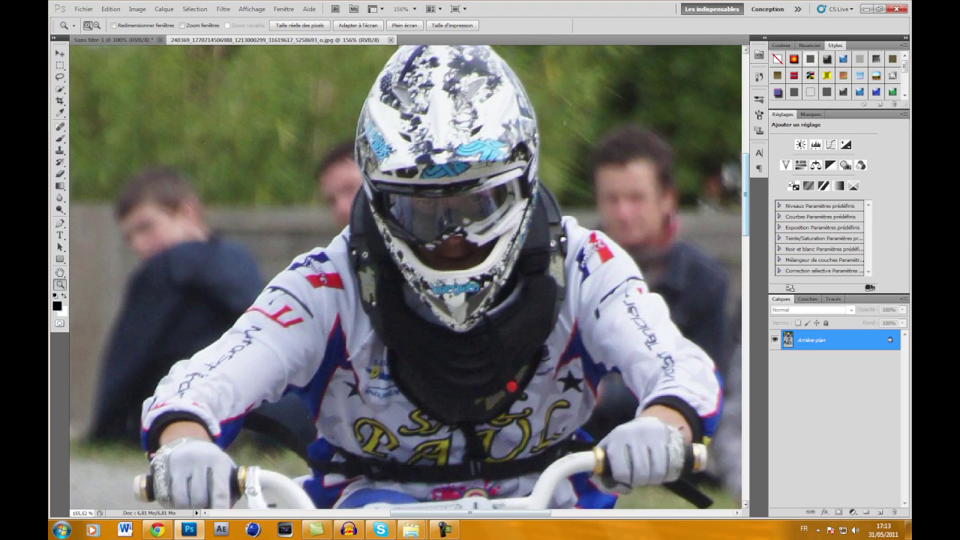
scroll(406, 282, right, 3)
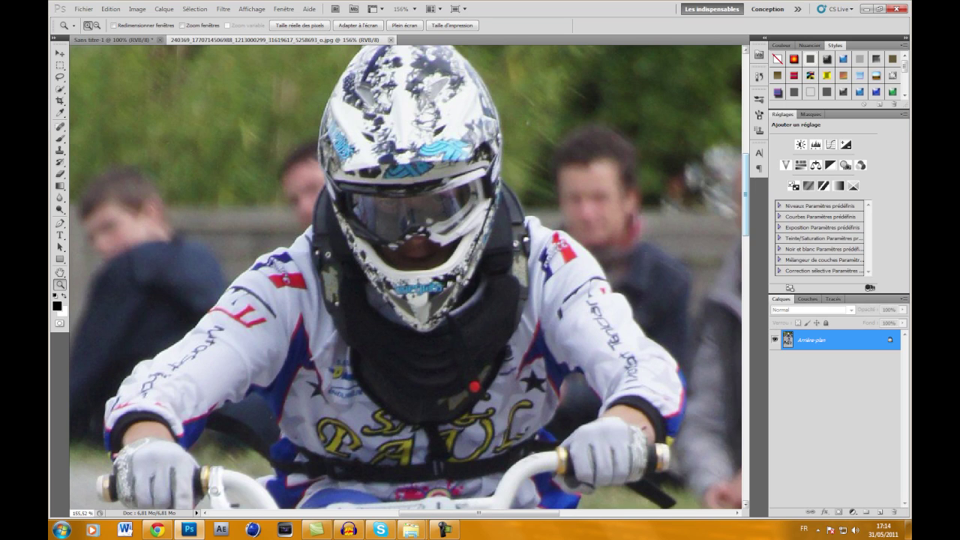
Add a new empty layer named Calque 1 above the photo.
click(164, 9)
mouse_move(225, 21)
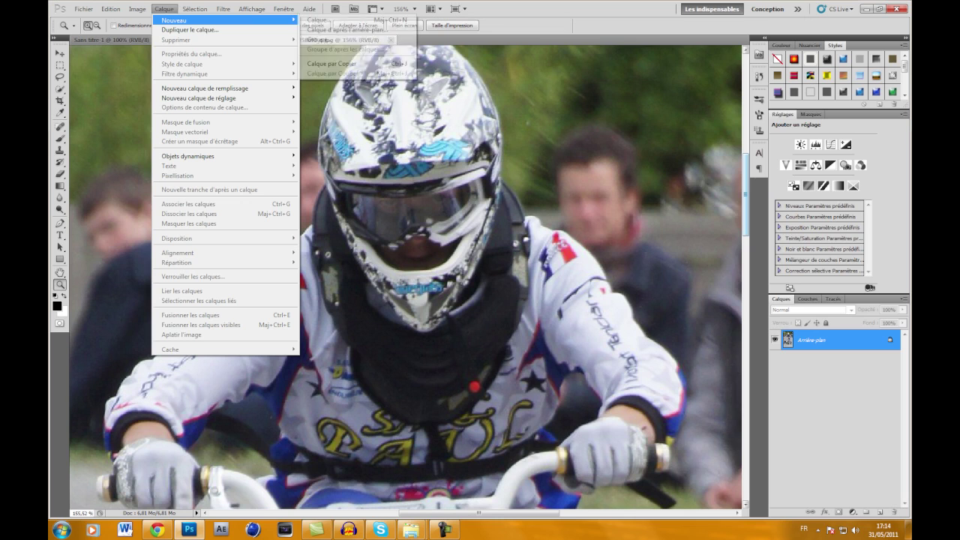
click(319, 20)
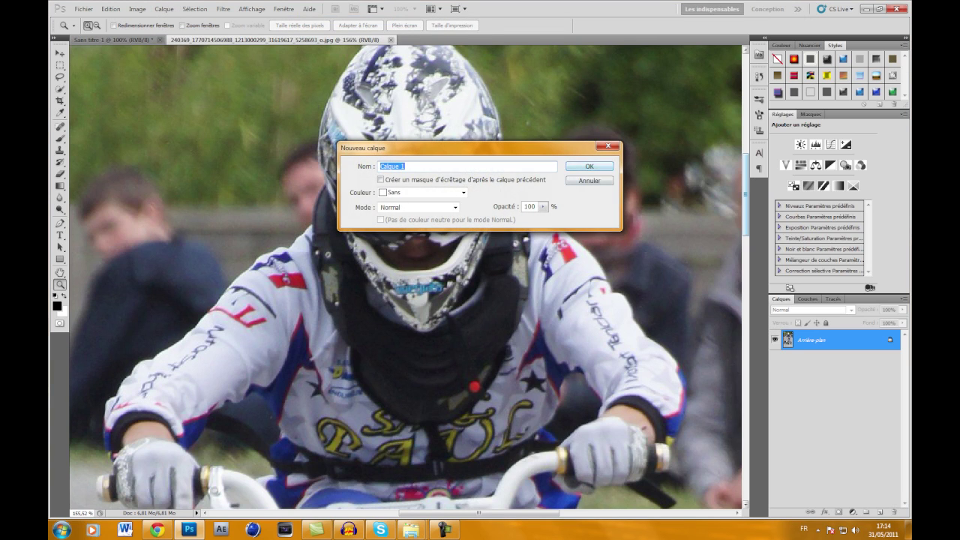
click(589, 166)
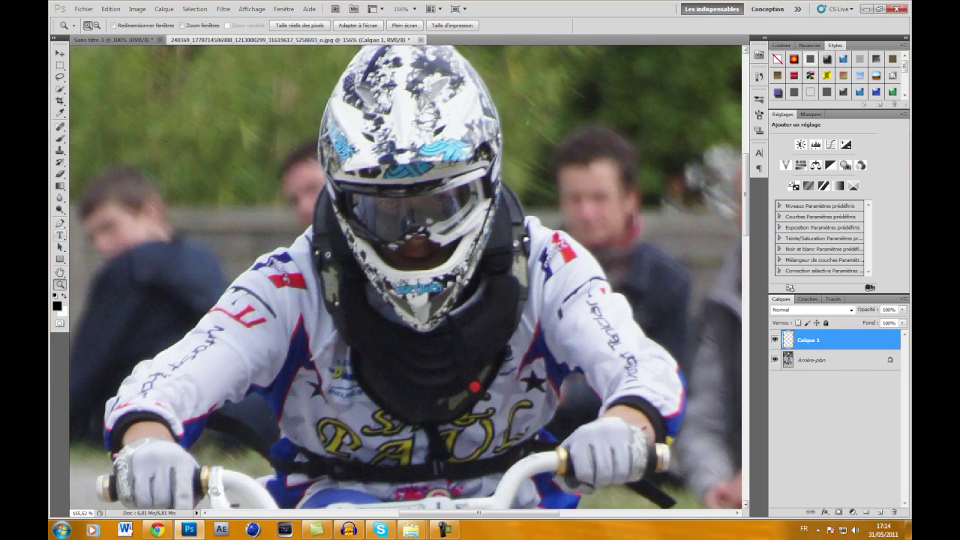
click(60, 162)
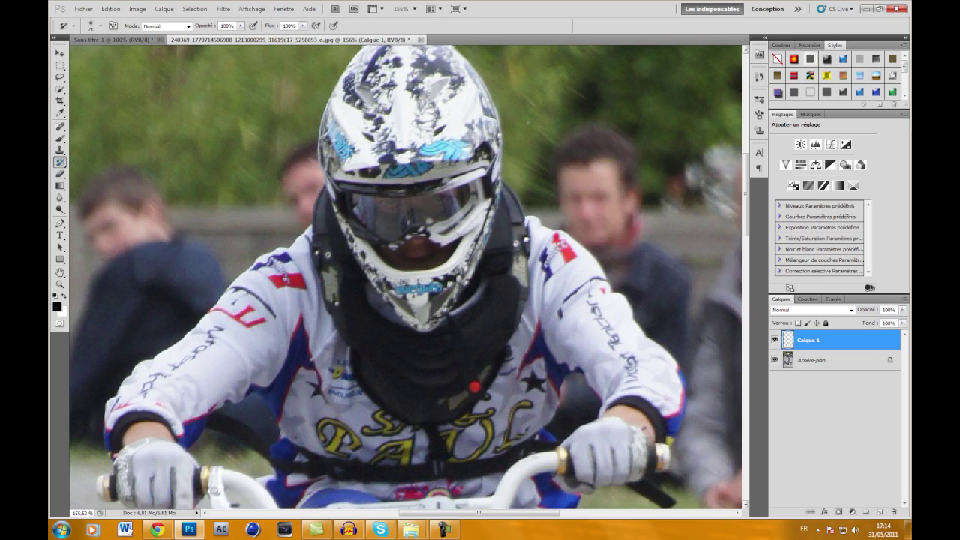
Select the Brush tool and set the foreground colour to #00a8ff.
right_click(60, 162)
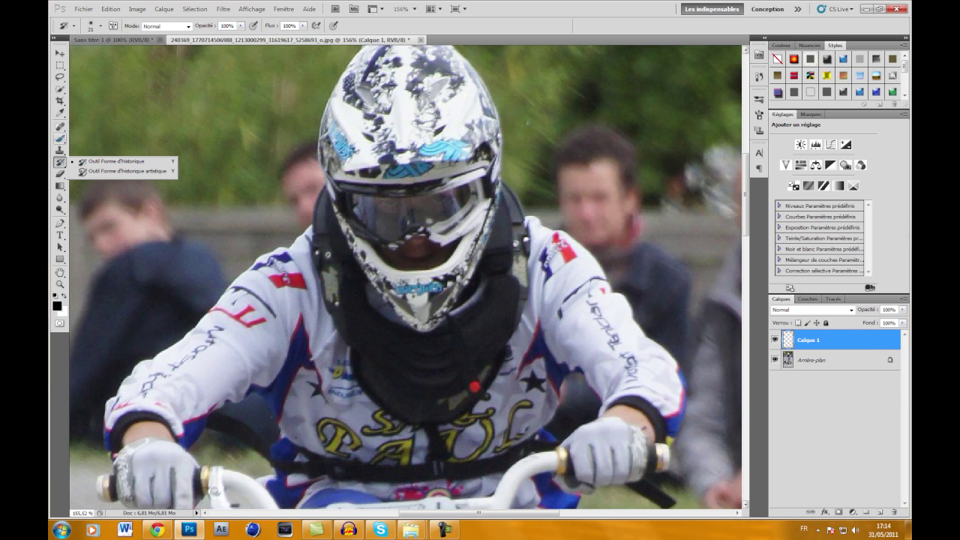
click(60, 138)
right_click(60, 138)
key(Escape)
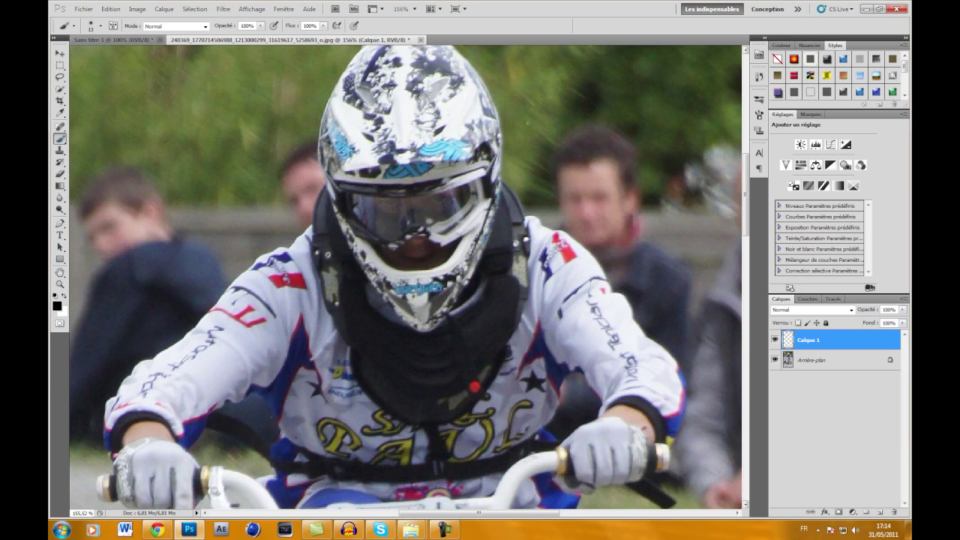
click(57, 305)
drag(480, 269, 480, 196)
click(467, 138)
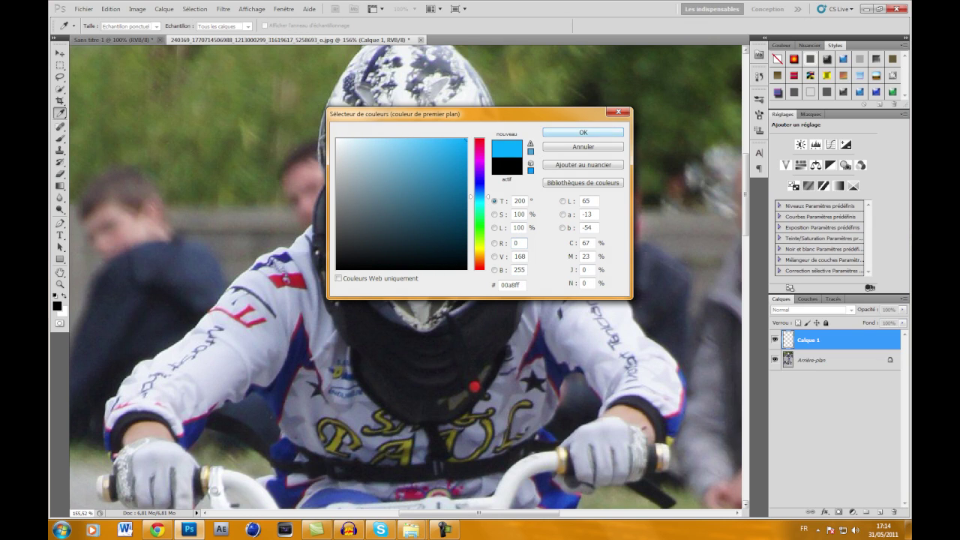
click(583, 132)
Paint blue along the goggle lens edge, then enlarge the brush to 20 px.
mouse_move(354, 197)
mouse_down()
mouse_move(401, 239)
mouse_move(426, 219)
mouse_move(455, 227)
mouse_move(472, 213)
mouse_move(476, 189)
mouse_move(384, 204)
mouse_move(357, 193)
mouse_move(426, 203)
mouse_move(469, 193)
mouse_move(464, 204)
mouse_up()
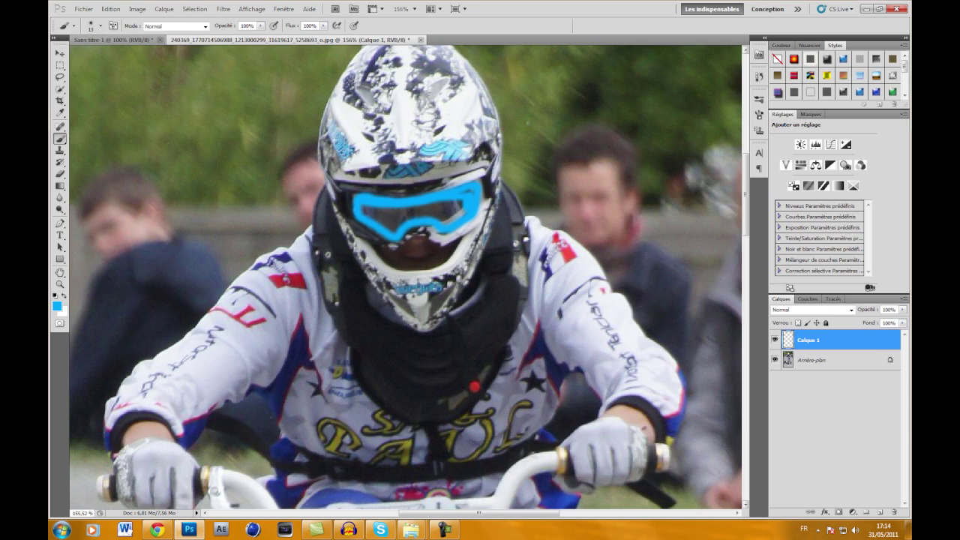
click(101, 26)
click(147, 45)
text(20)
key(Return)
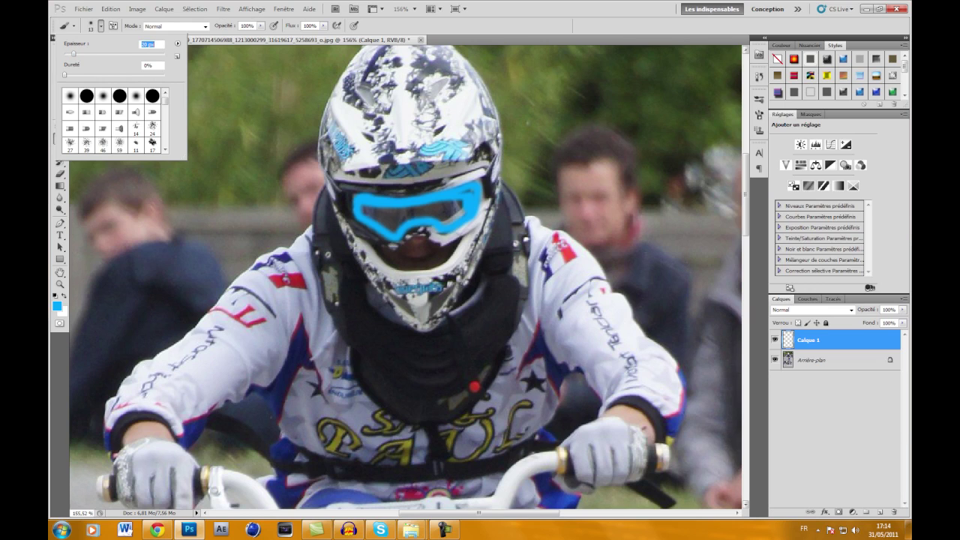
Paint solid blue across the goggle lens, covering its left, top and right edges.
click(363, 212)
mouse_move(362, 212)
mouse_down()
mouse_move(401, 225)
mouse_move(447, 216)
mouse_move(459, 206)
mouse_move(404, 215)
mouse_move(449, 209)
mouse_move(467, 192)
mouse_up()
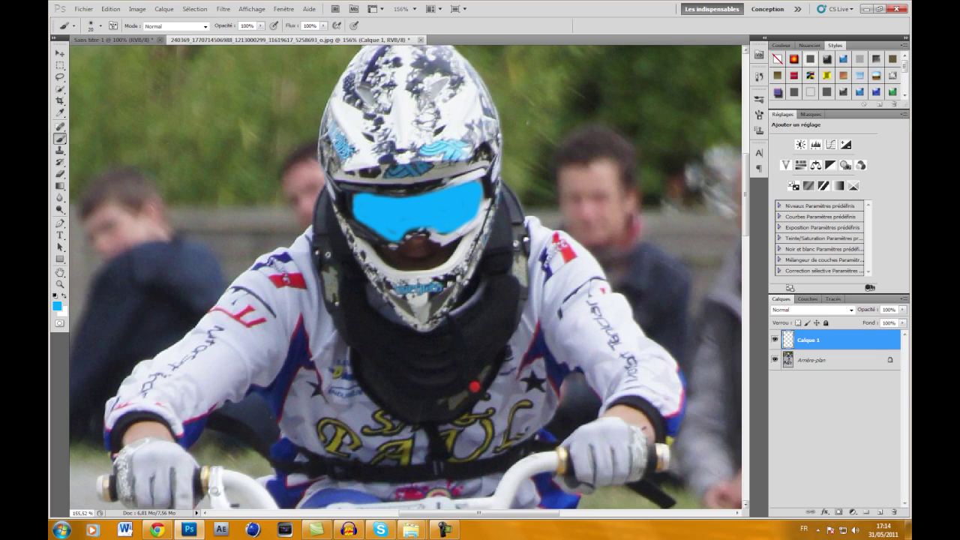
mouse_move(354, 219)
mouse_down()
mouse_move(352, 197)
mouse_move(411, 196)
mouse_up()
drag(484, 180, 486, 196)
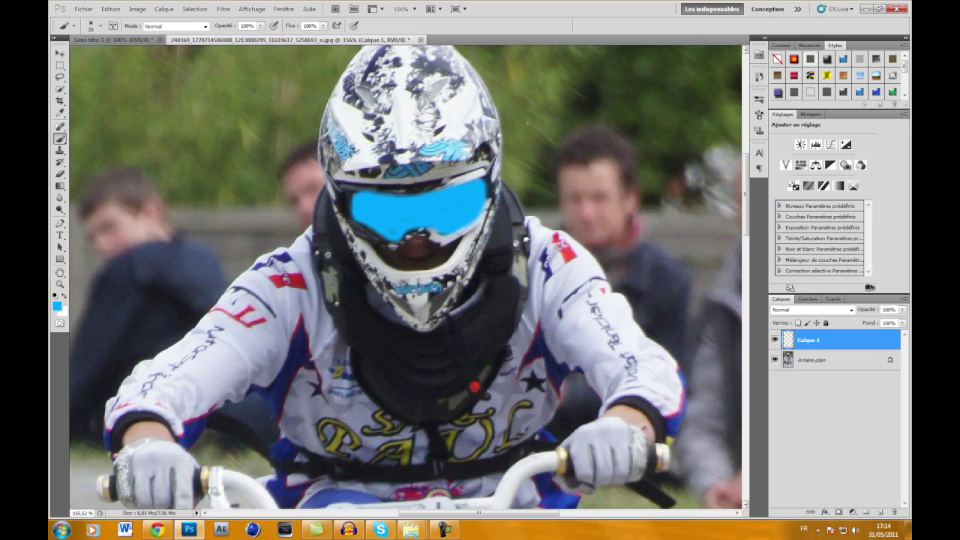
mouse_move(352, 216)
mouse_down()
mouse_move(350, 192)
mouse_move(360, 189)
mouse_up()
Extend the blue on the lens's left edge and switch Calque 1 to Incrustation blending.
click(110, 9)
click(60, 277)
drag(346, 197, 350, 216)
click(812, 309)
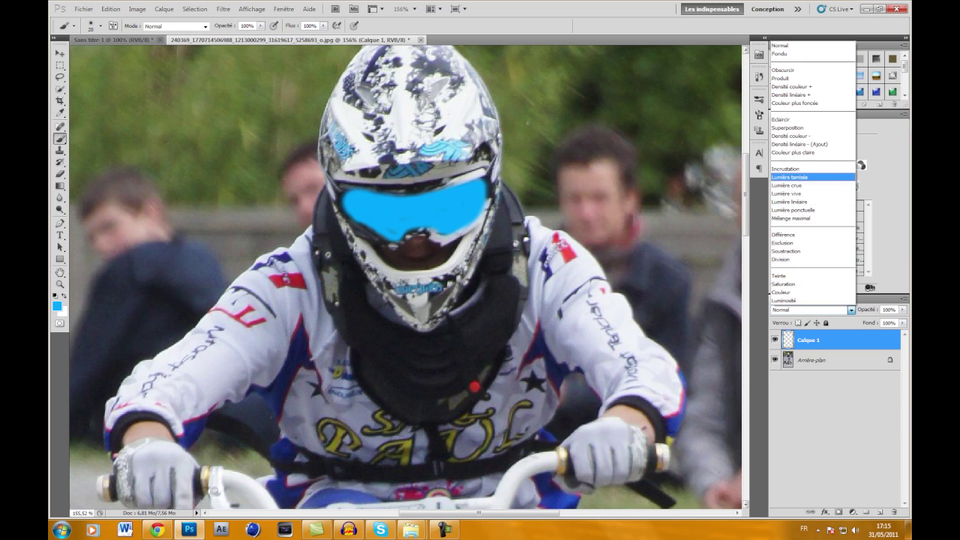
click(791, 169)
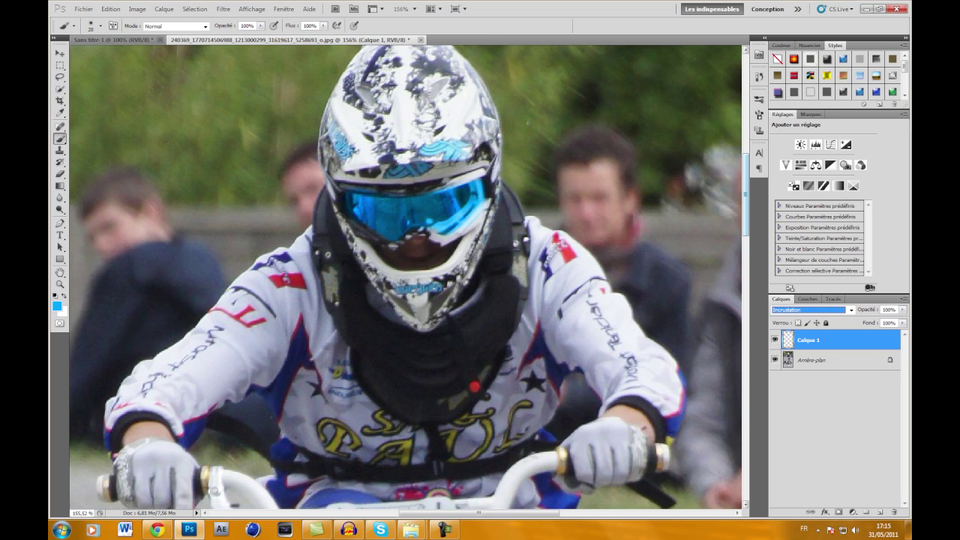
Fit the photo on screen and try Eclaircir and a light-type blend mode.
key(z)
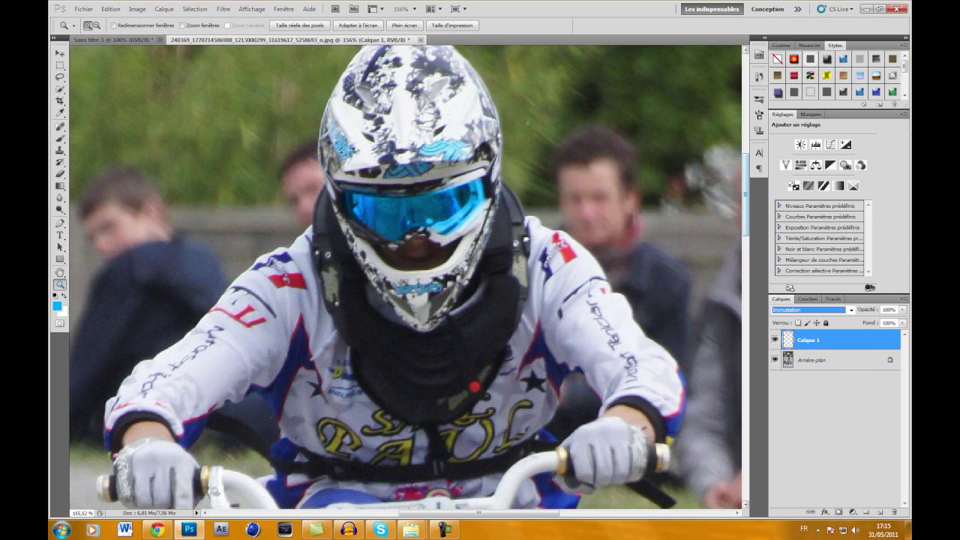
click(358, 24)
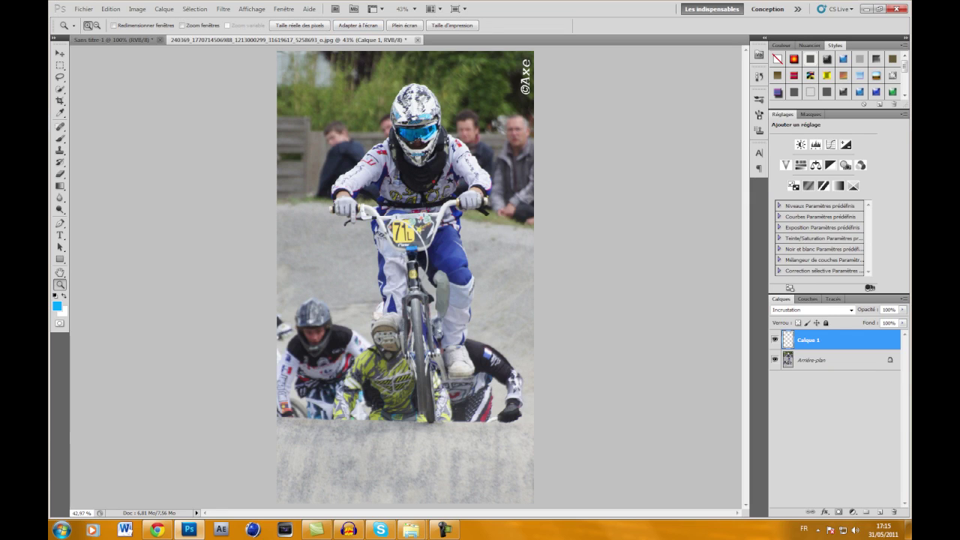
click(812, 309)
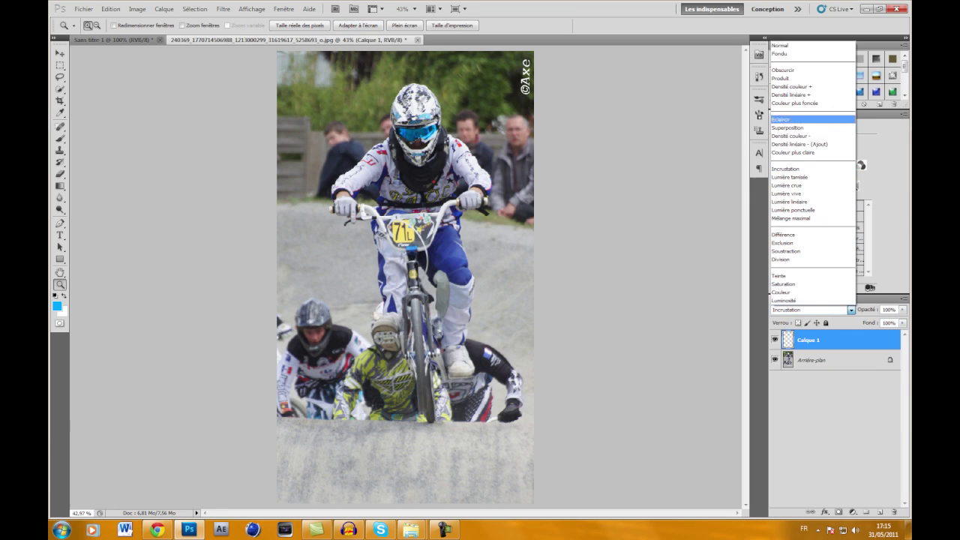
click(784, 120)
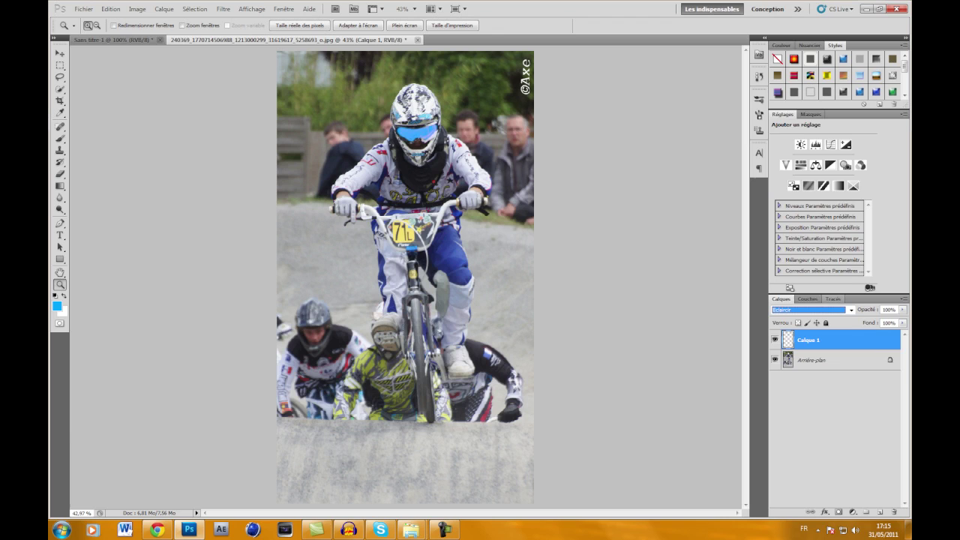
click(812, 310)
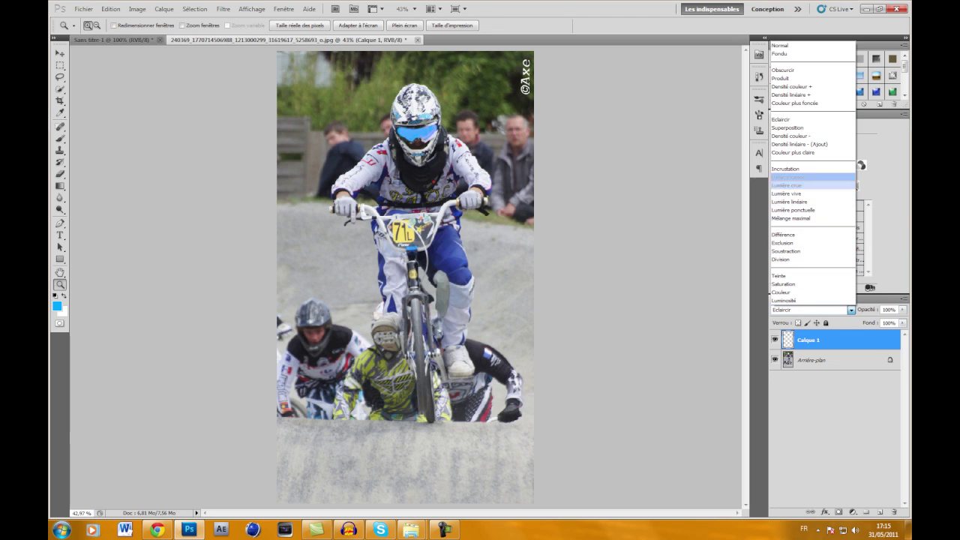
click(790, 201)
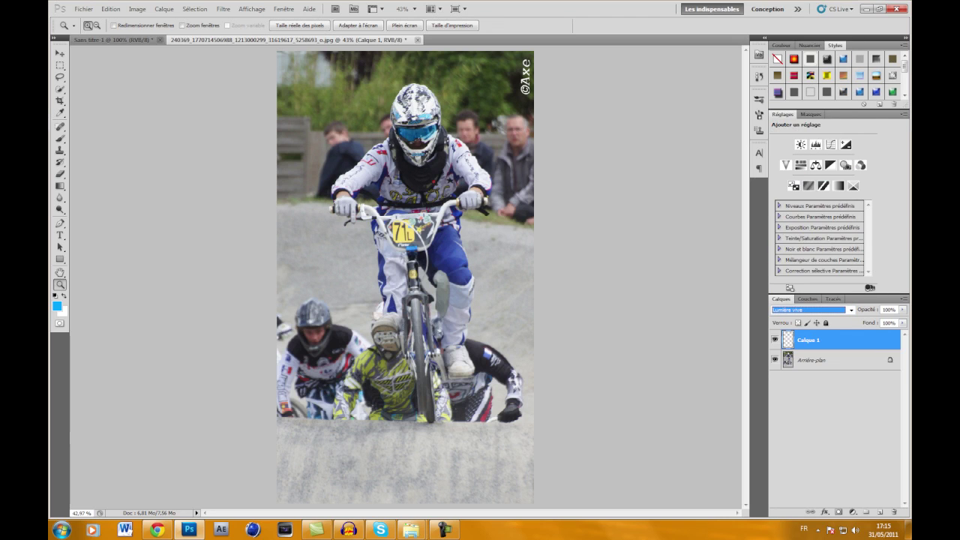
Cycle through blend modes, restore Incrustation, then open the BMX jump photo from downloads.
key(Up)
key(Up)
key(Up)
key(Up)
key(Up)
key(Down)
key(Down)
key(Down)
key(Down)
key(Down)
key(Down)
key(Up)
key(Up)
key(Up)
key(Up)
key(Up)
key(Up)
key(Up)
key(Up)
key(Up)
key(Up)
key(Up)
key(Up)
key(Up)
key(Up)
key(Up)
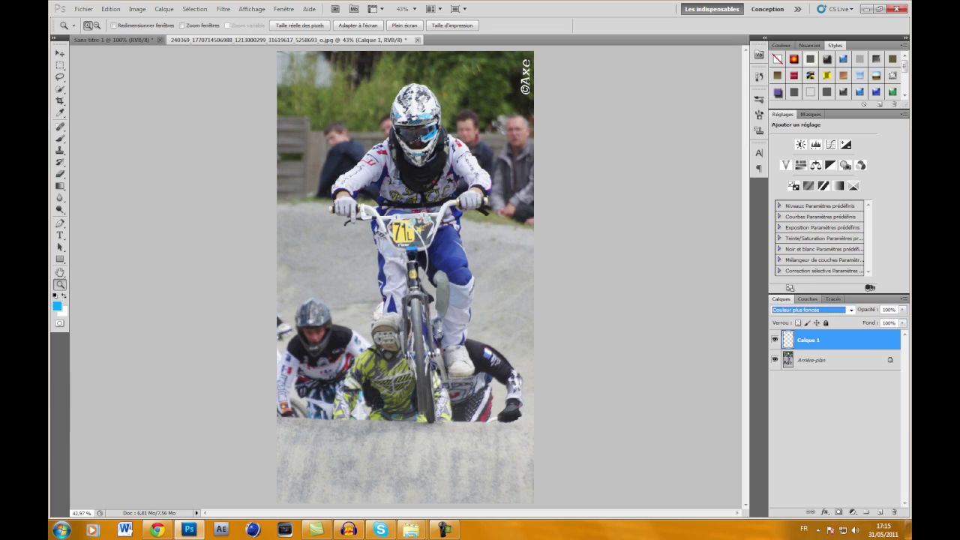
key(Down)
key(Down)
key(Down)
key(Down)
key(Down)
key(Down)
click(810, 310)
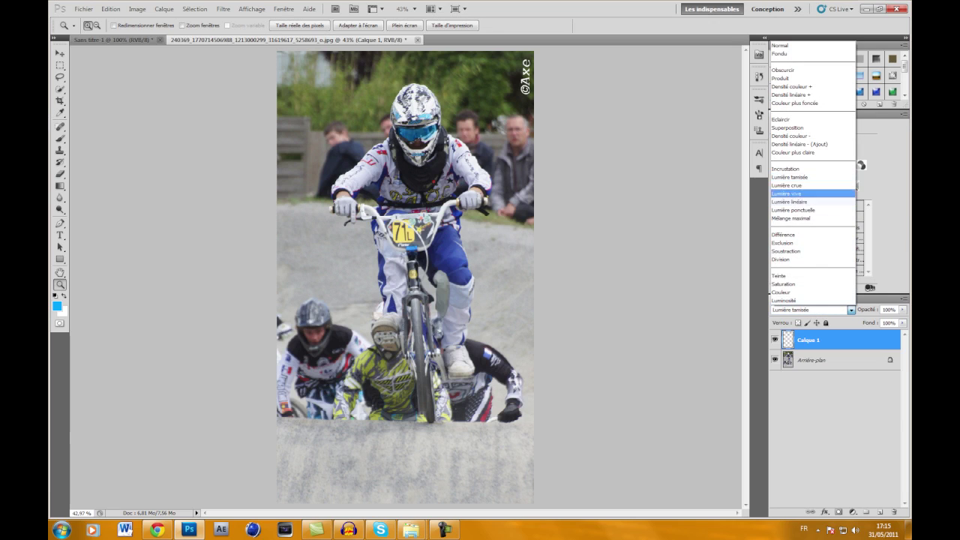
click(814, 169)
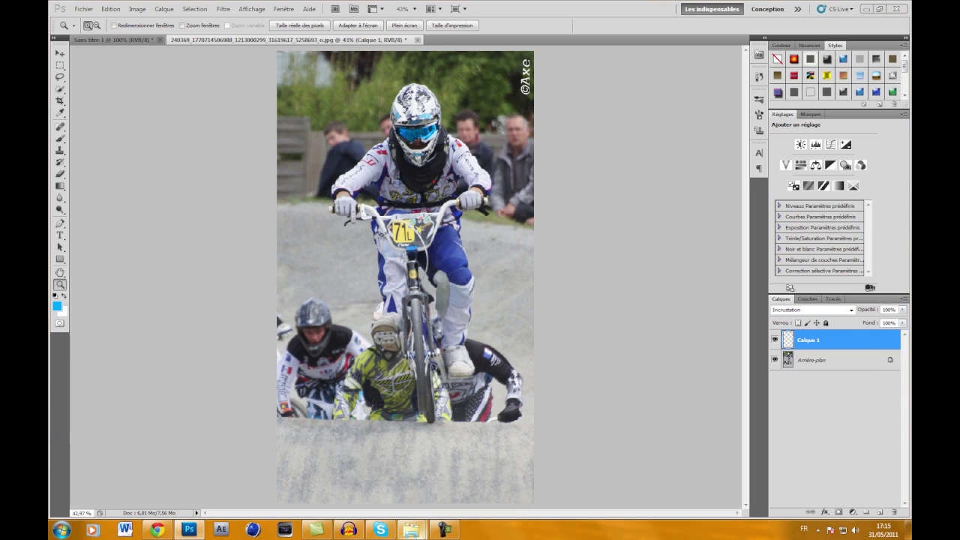
click(468, 462)
double_click(545, 154)
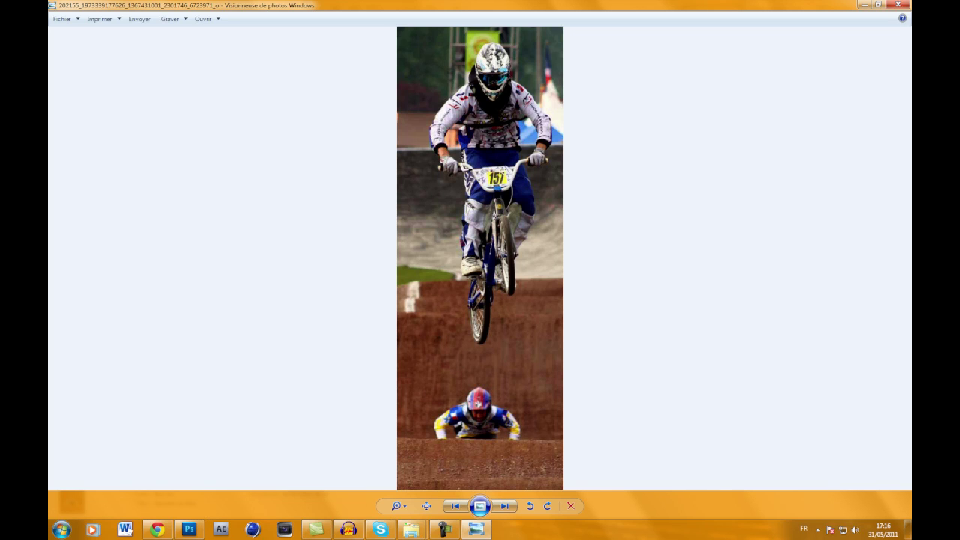
Close Photo Viewer and return to the blue-goggle BMX photo in Photoshop.
click(897, 5)
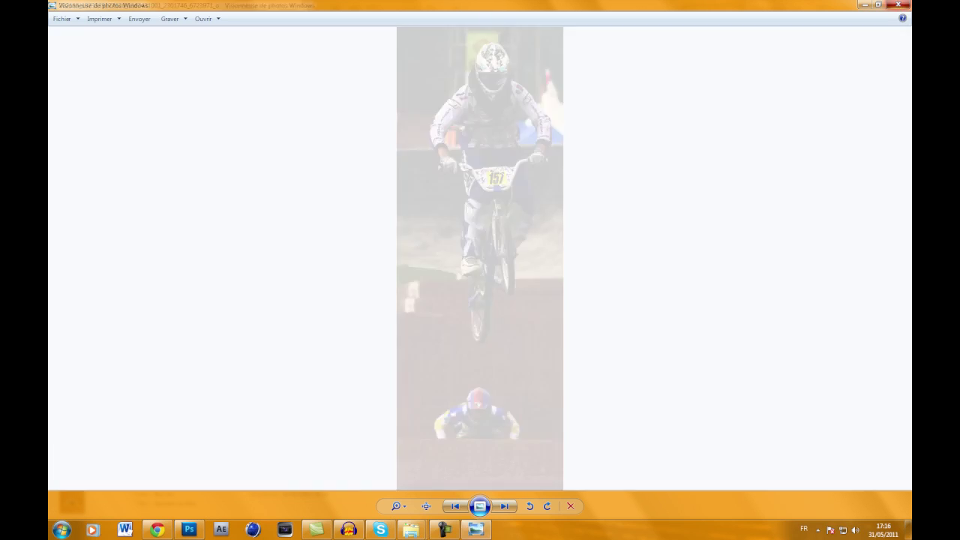
click(897, 5)
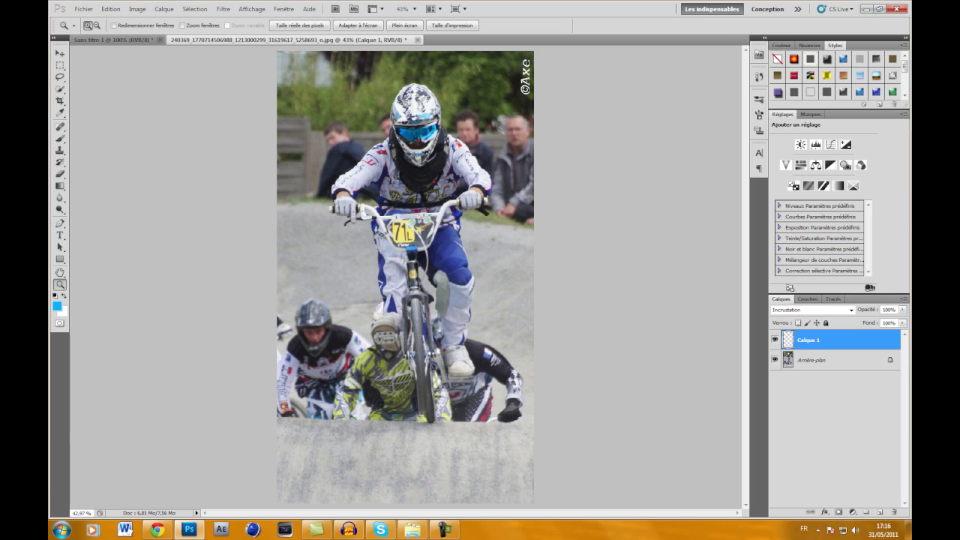
Create a blank white 1280 × 720 document, Sans titre-2, and glance at the Calque menu.
key(alt+f)
key(Return)
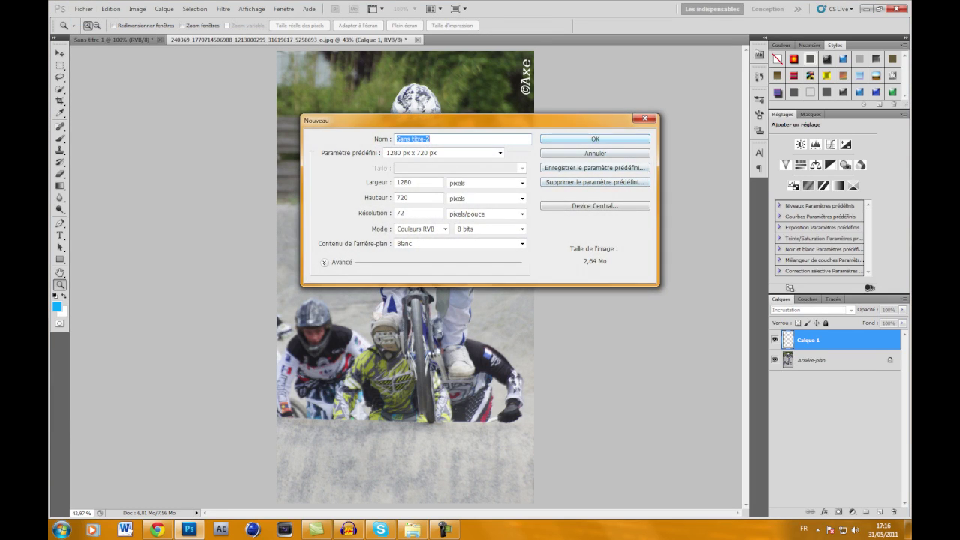
key(Return)
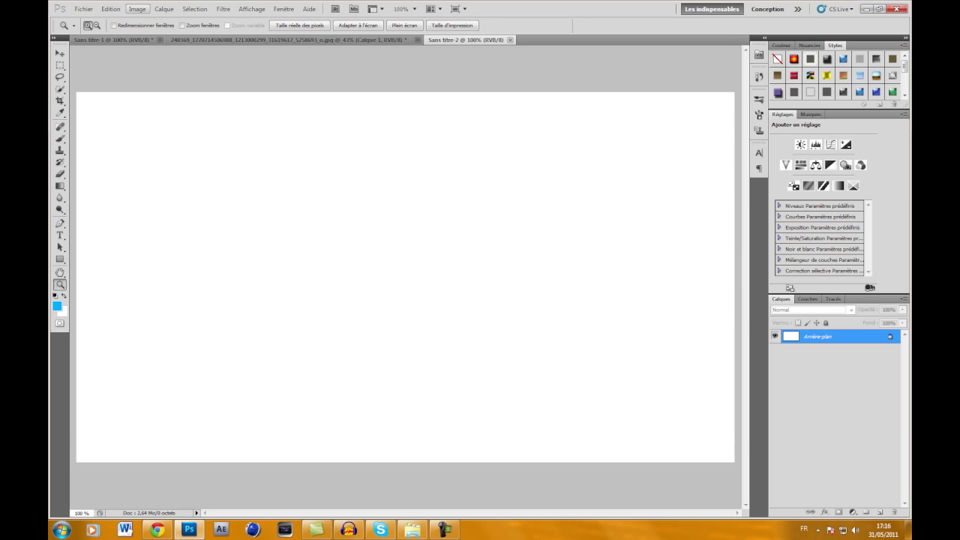
click(137, 9)
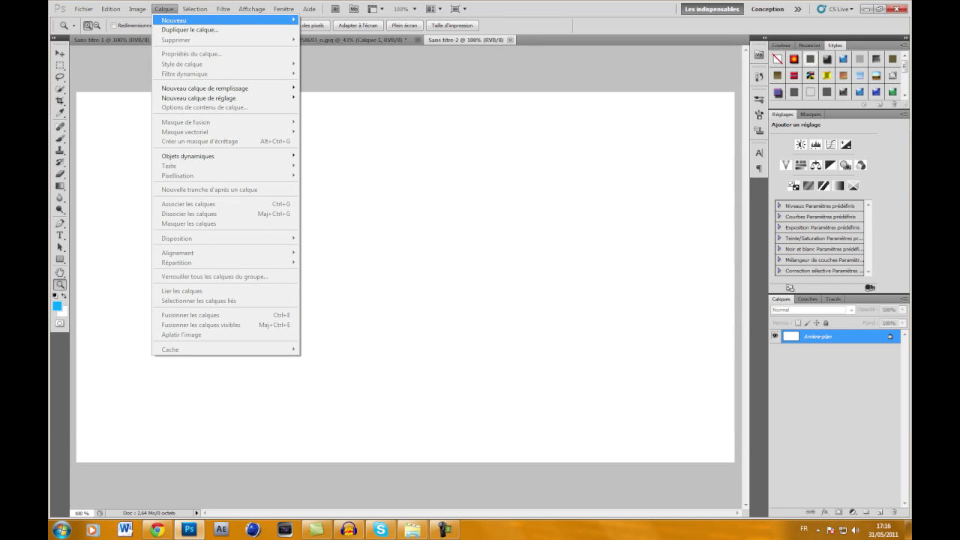
key(Escape)
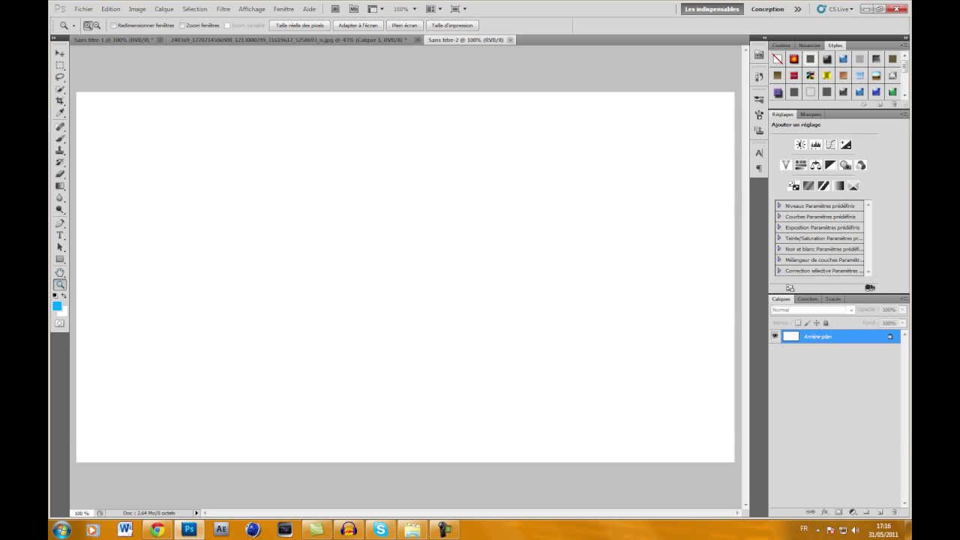
click(60, 186)
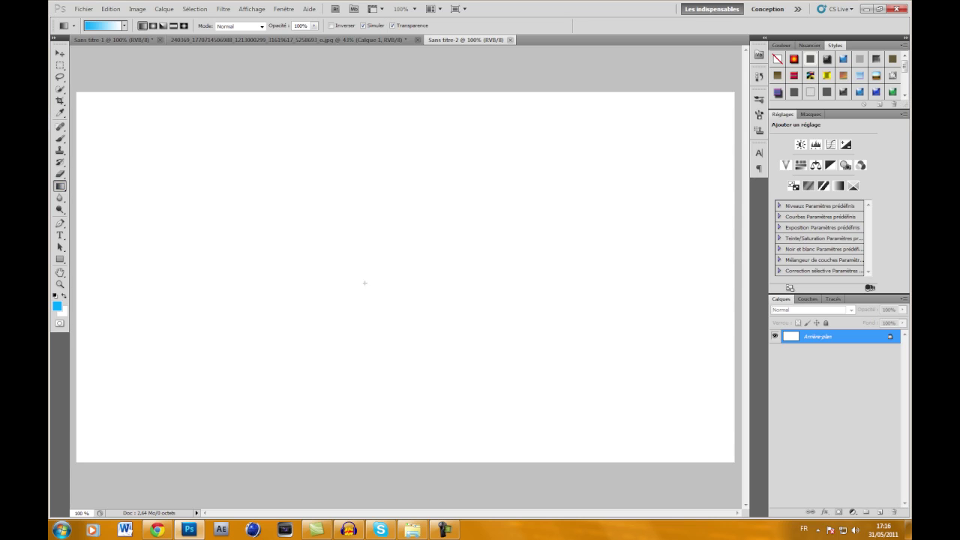
Fill the banner with a diagonal white-to-blue gradient, blue covering most of the canvas.
drag(364, 282, 738, 86)
drag(673, 140, 530, 253)
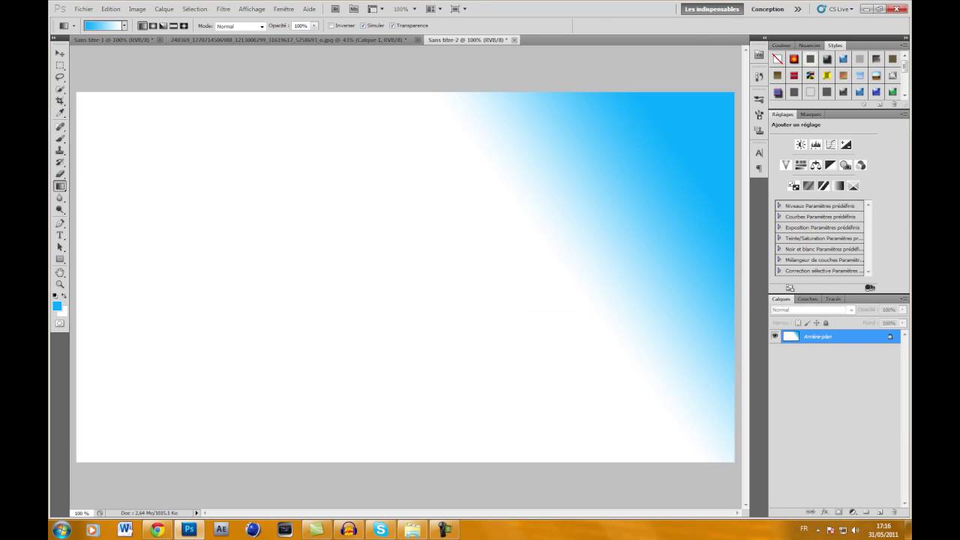
drag(599, 188, 427, 315)
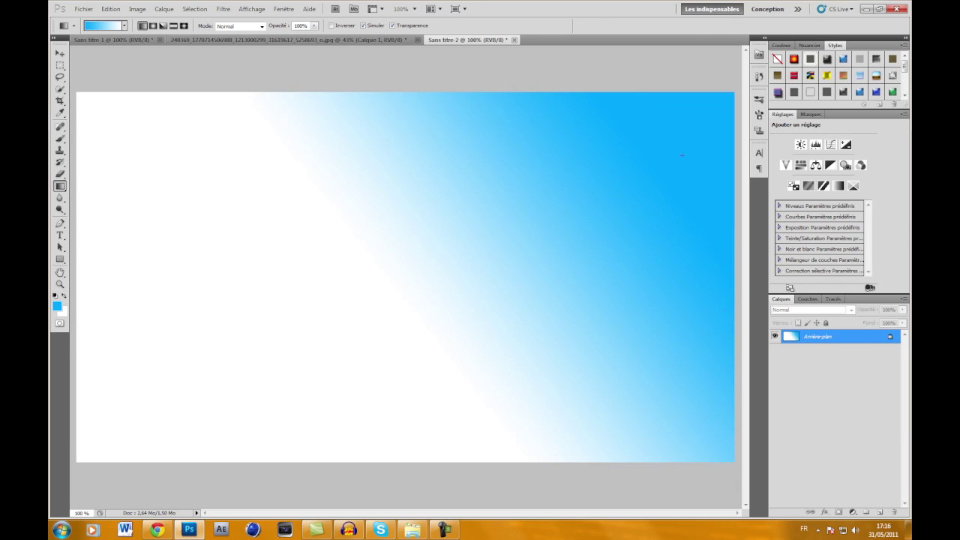
drag(681, 155, 285, 352)
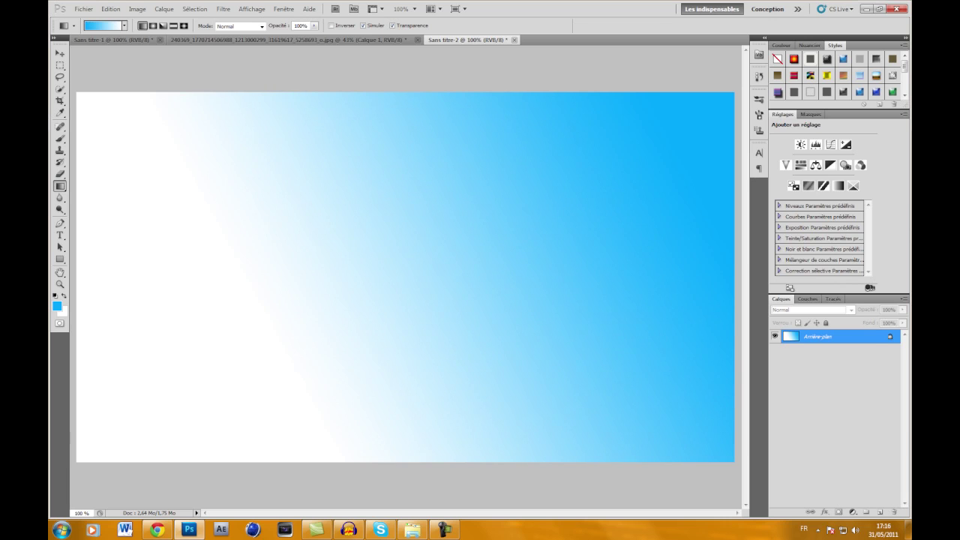
Drag the 'mathieu speed' image from the desktop into the banner.
click(907, 528)
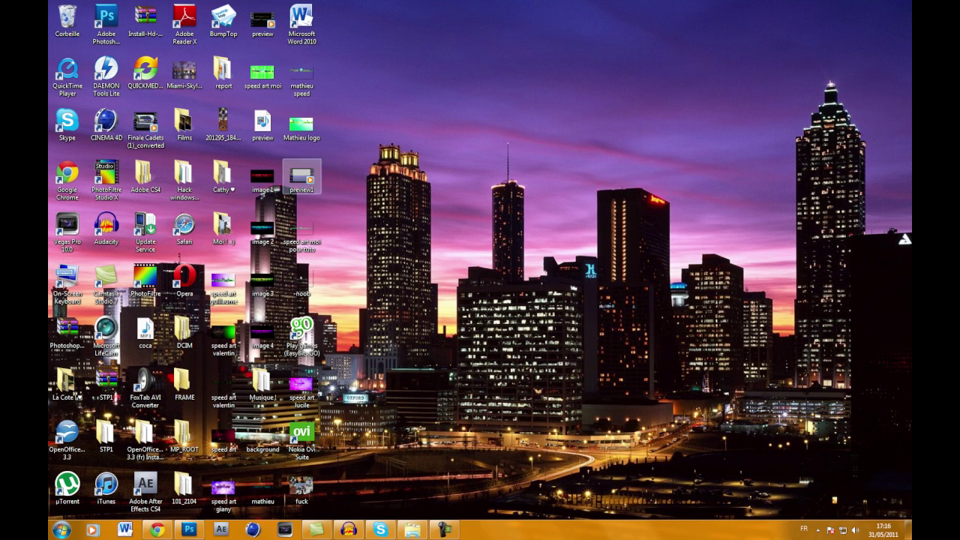
drag(301, 81, 408, 496)
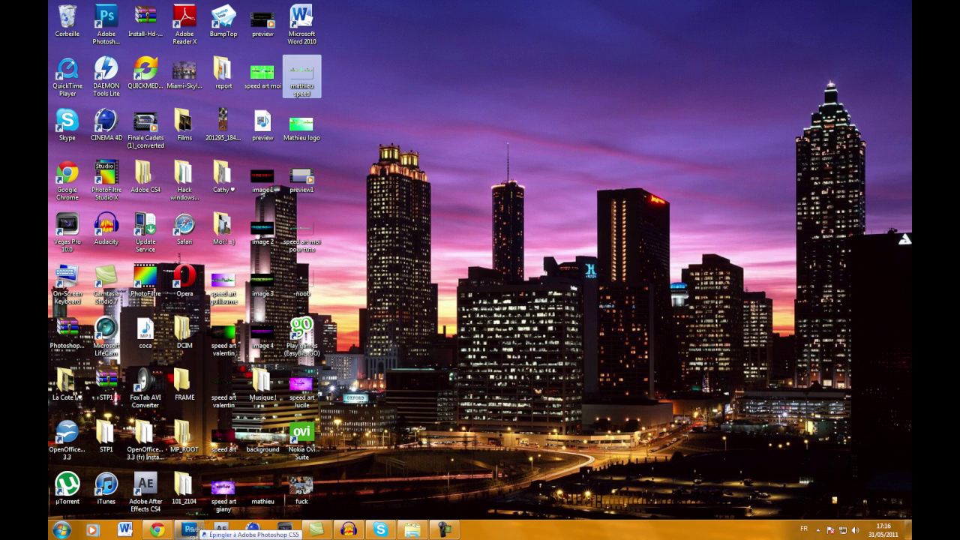
mouse_move(408, 496)
mouse_down()
mouse_move(189, 528)
mouse_move(405, 277)
mouse_up()
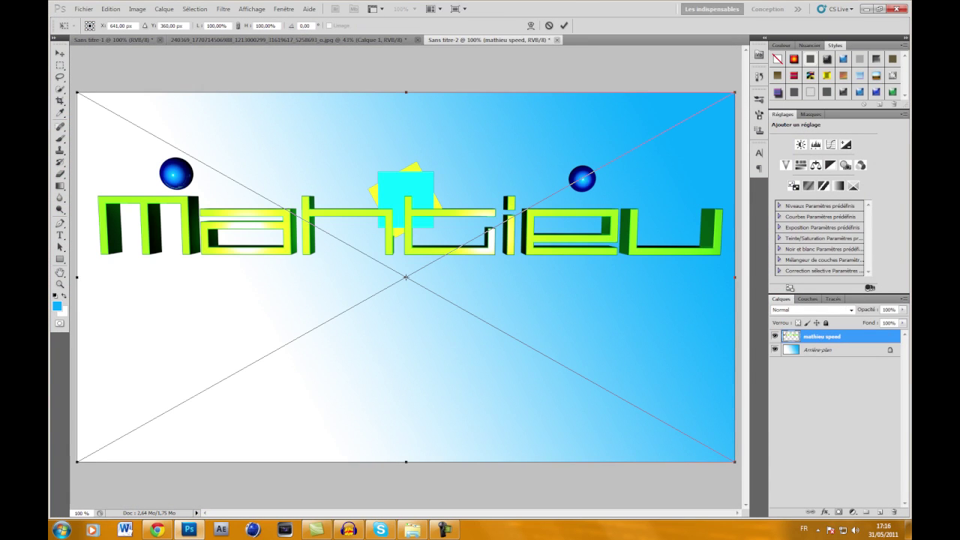
Commit the placed logo, dismissing the smart-object errors from the failed gradient attempts.
key(Return)
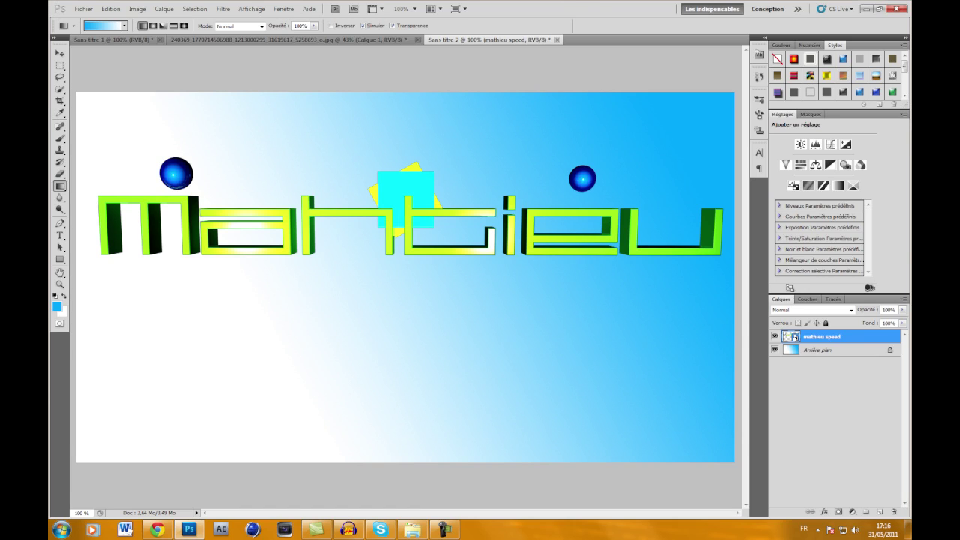
click(405, 300)
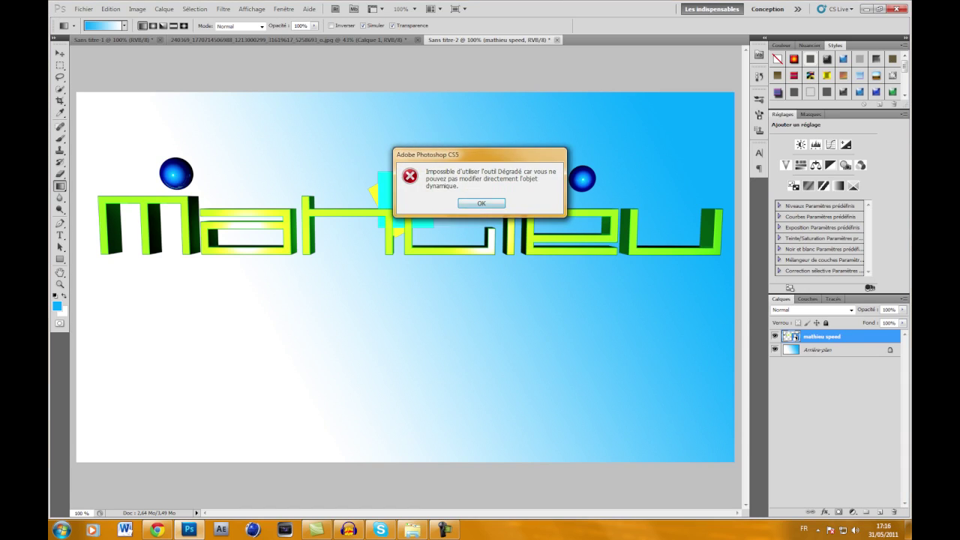
key(Return)
click(405, 300)
key(Return)
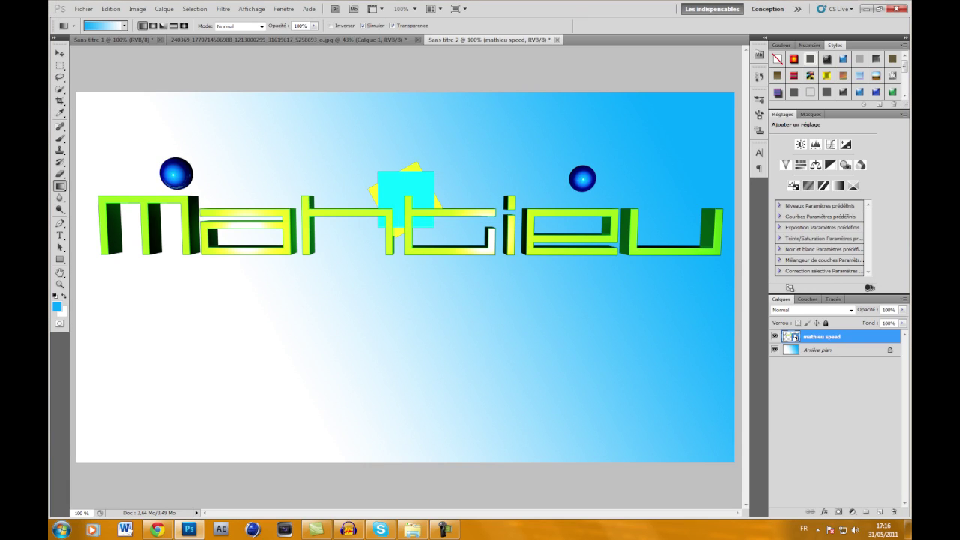
Open the logo's smart-object contents as the separate mathieu speed.png document.
double_click(790, 336)
key(Return)
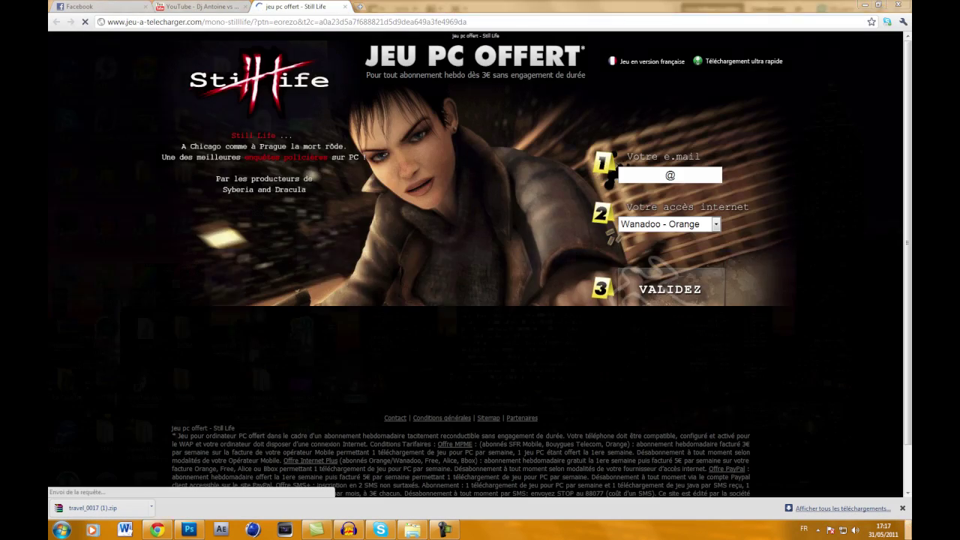
key(super+d)
click(189, 530)
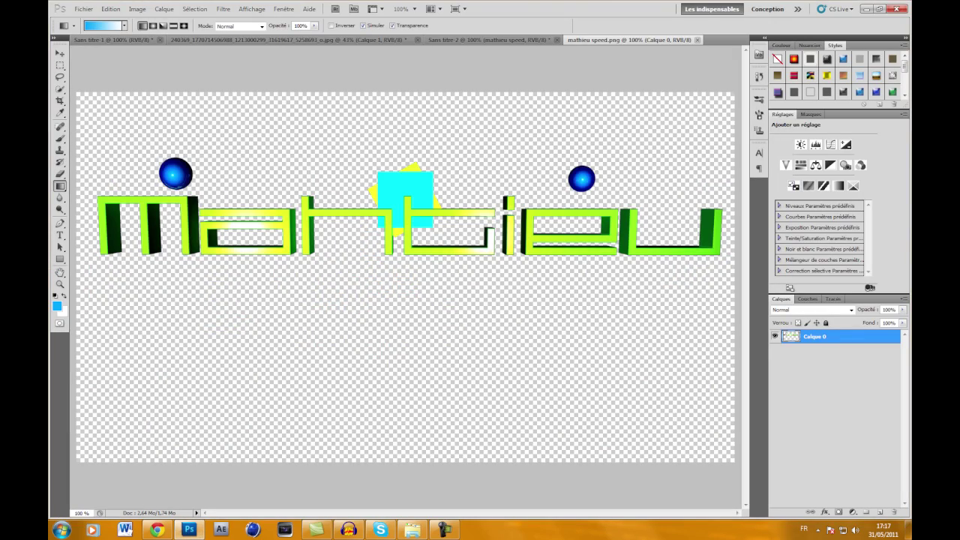
Close mathieu speed.png, cancelling the quit prompt so Photoshop stays open on Sans titre-2.
key(ctrl+q)
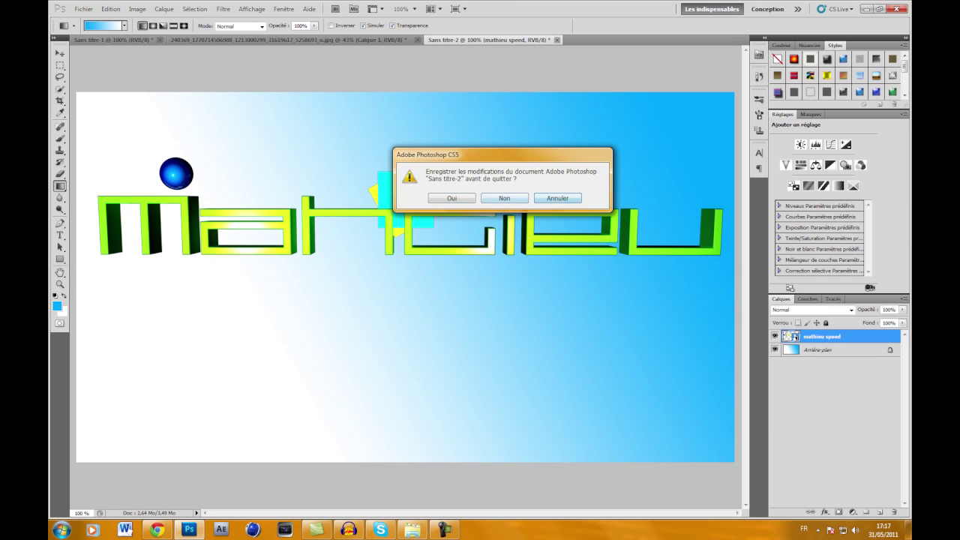
click(557, 198)
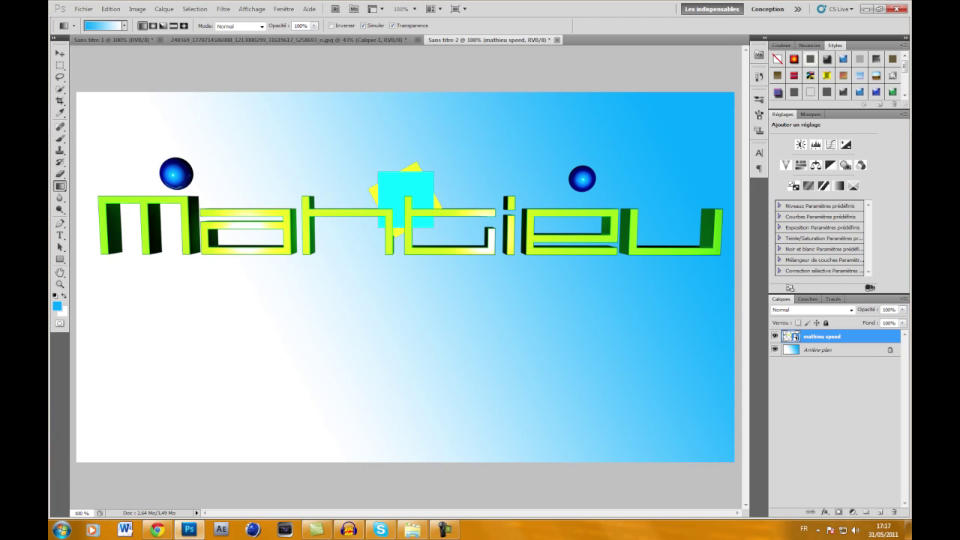